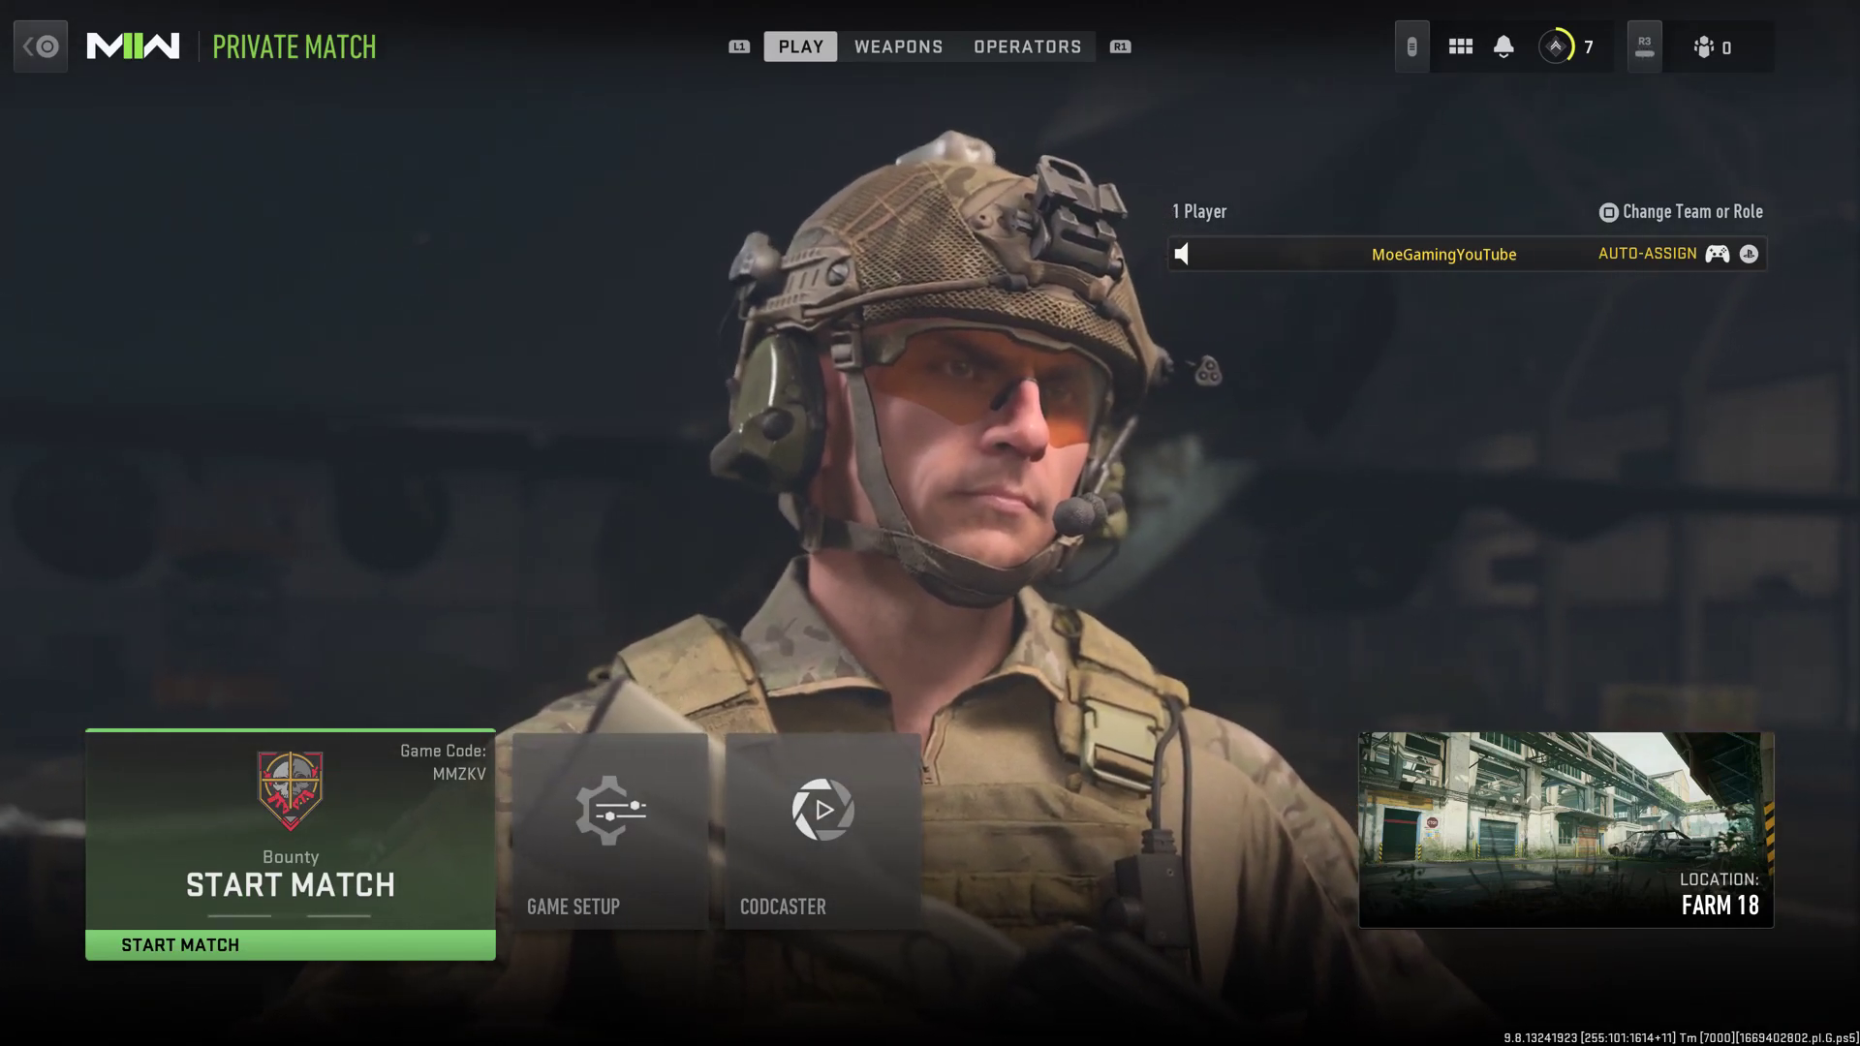
- Leave Modern Warfare II for the PS5 home screen
key(super)
key(Escape)
key(super)
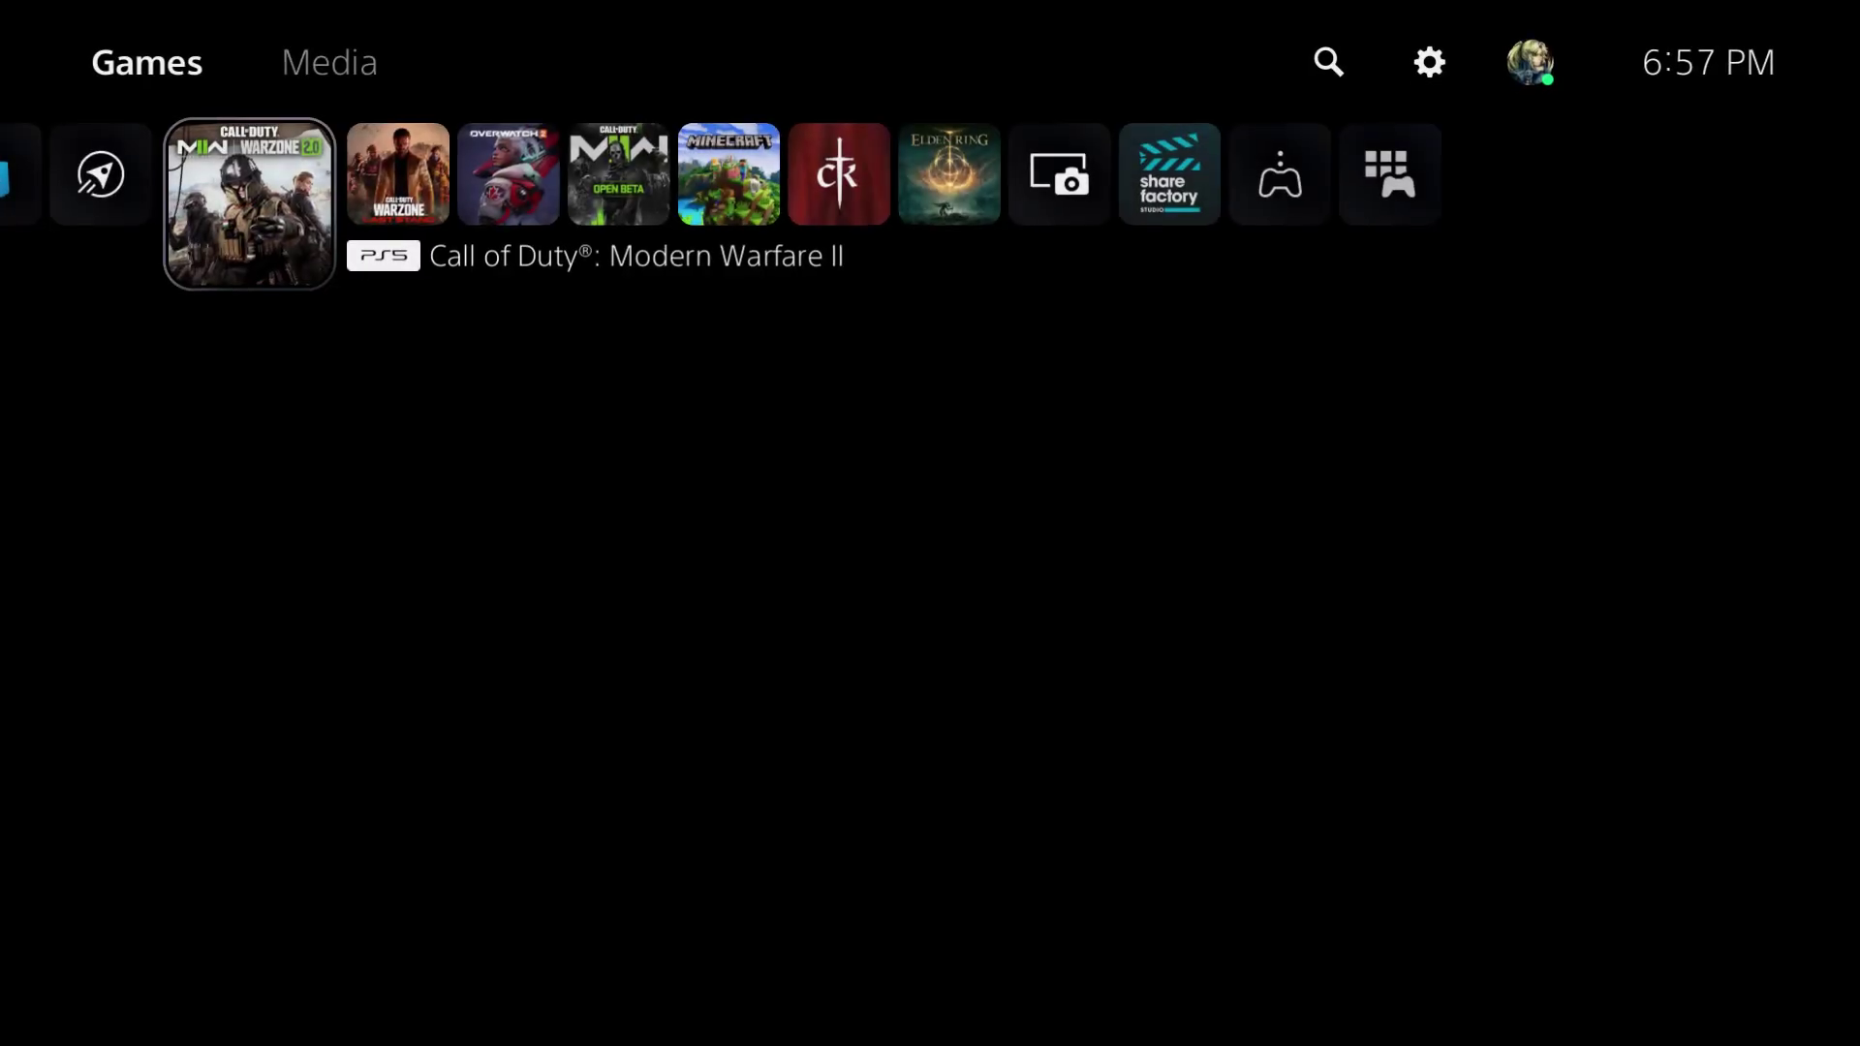
- Check Modern Warfare II for updates, confirm it is current, and return to the game
key(Menu)
key(Down)
key(Down)
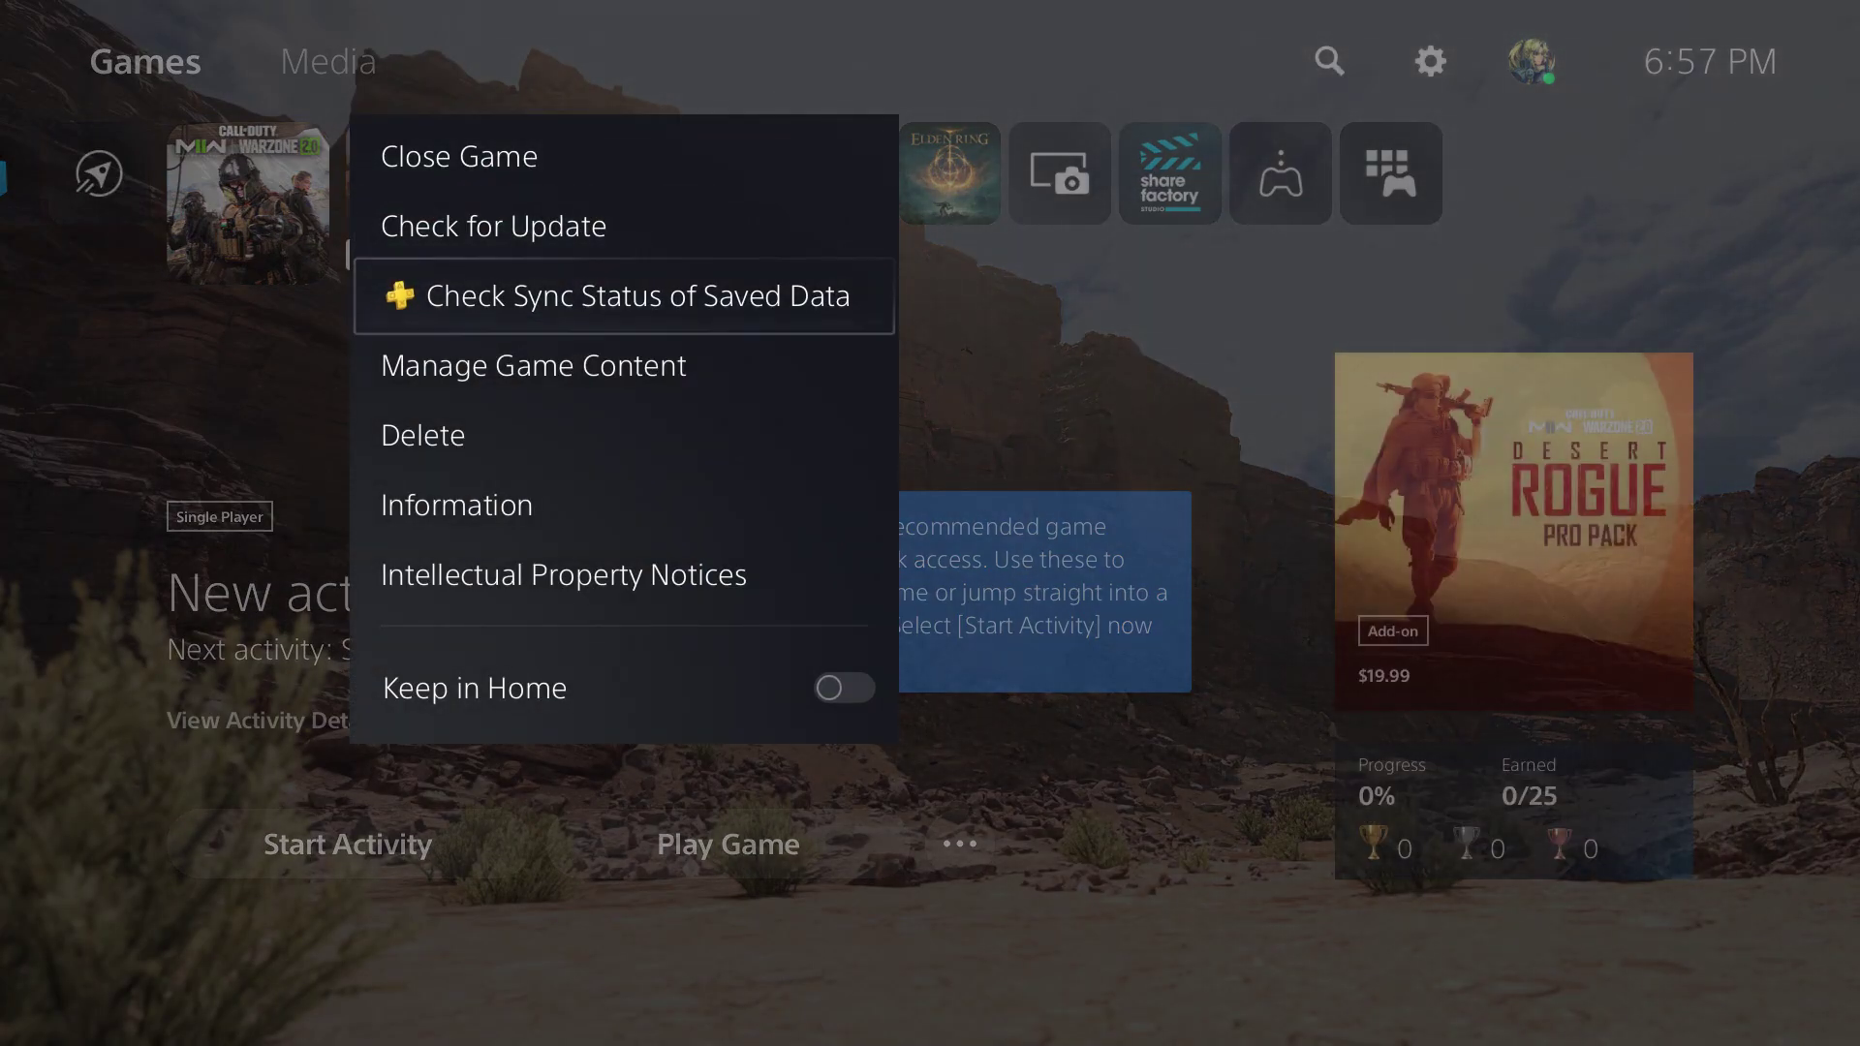
key(Return)
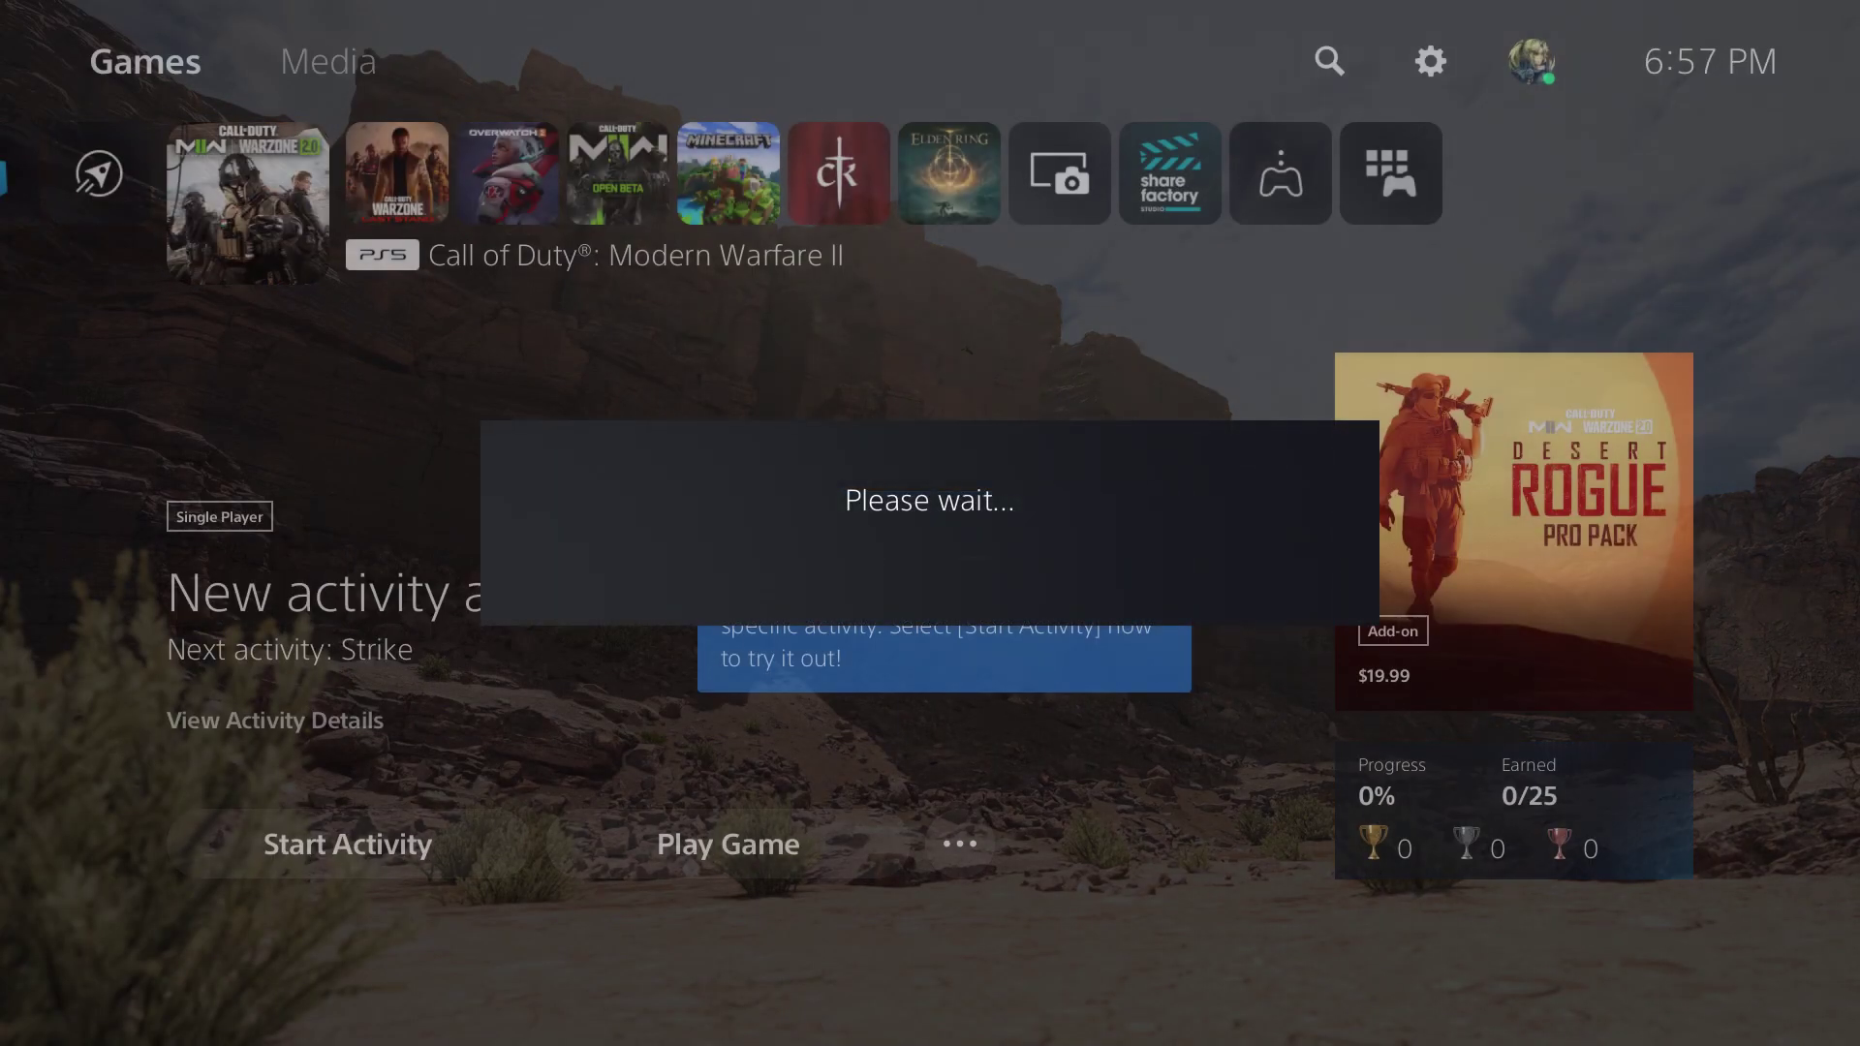
key(Return)
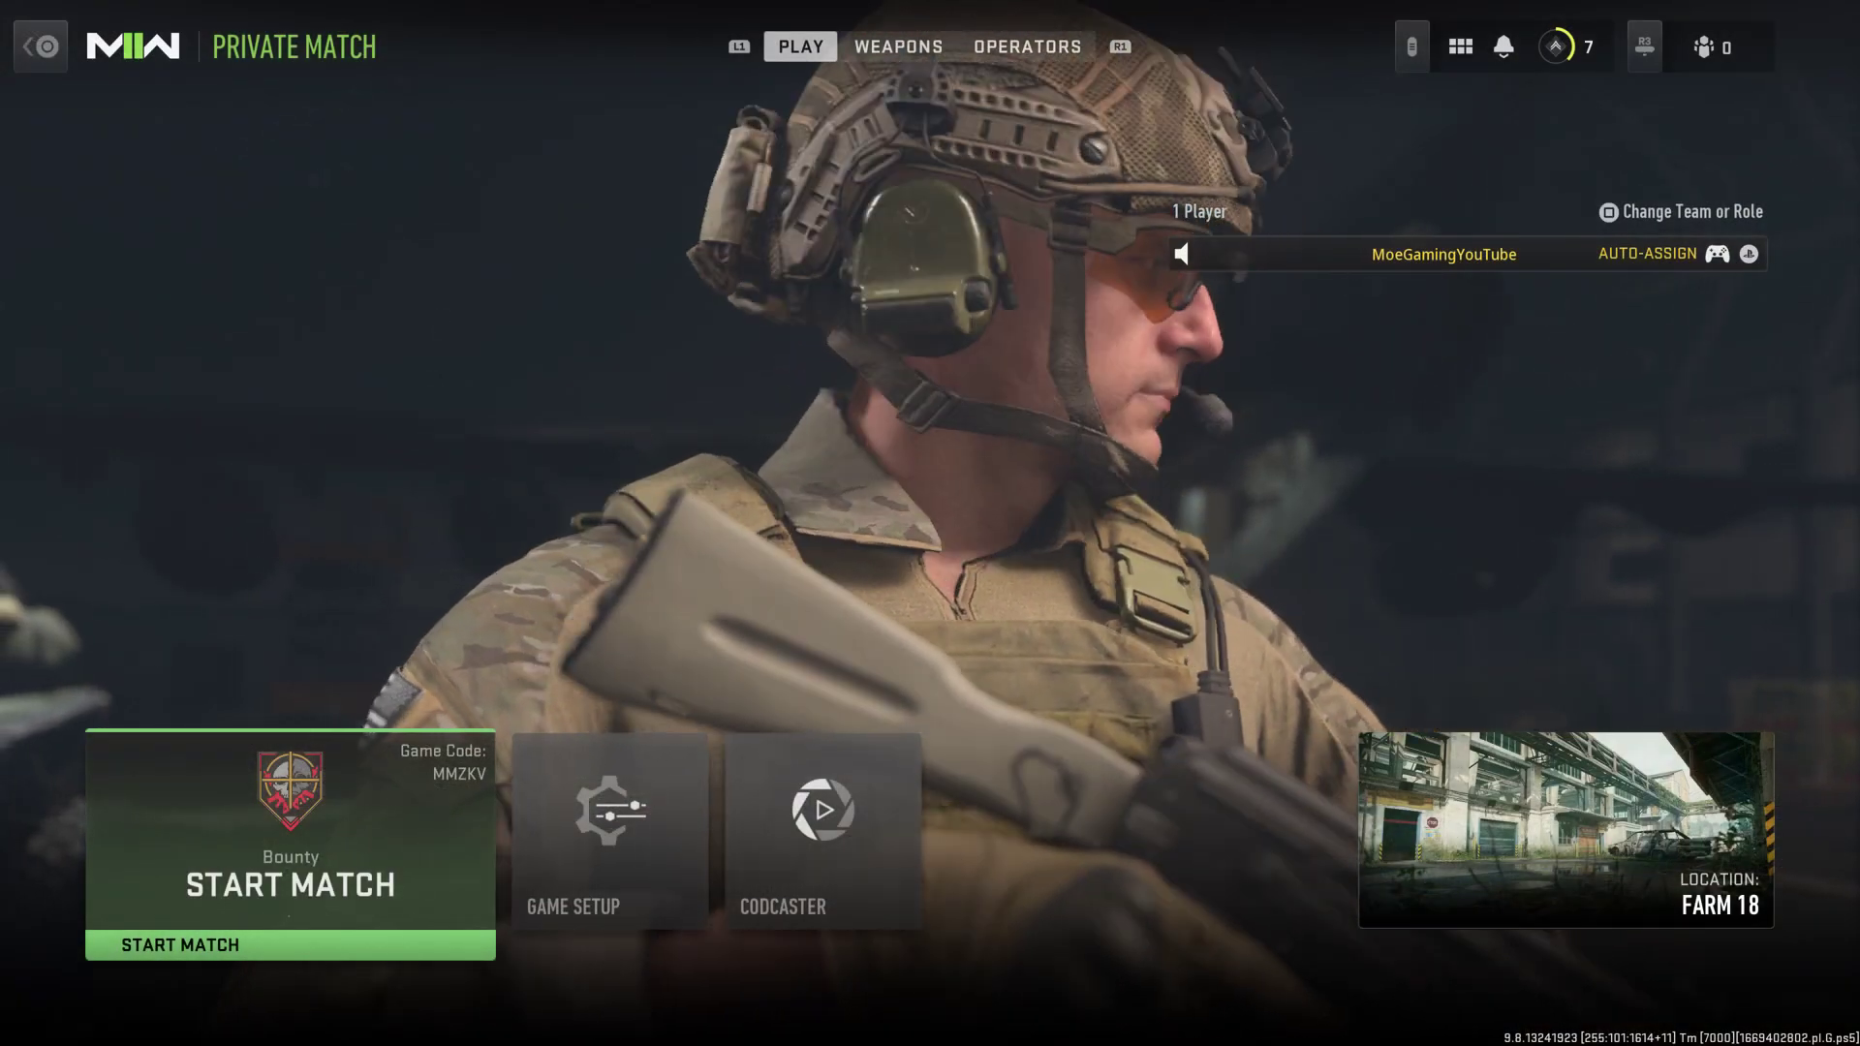
- Open the Graphics page from the Settings section of the side panel
key(Escape)
key(Right)
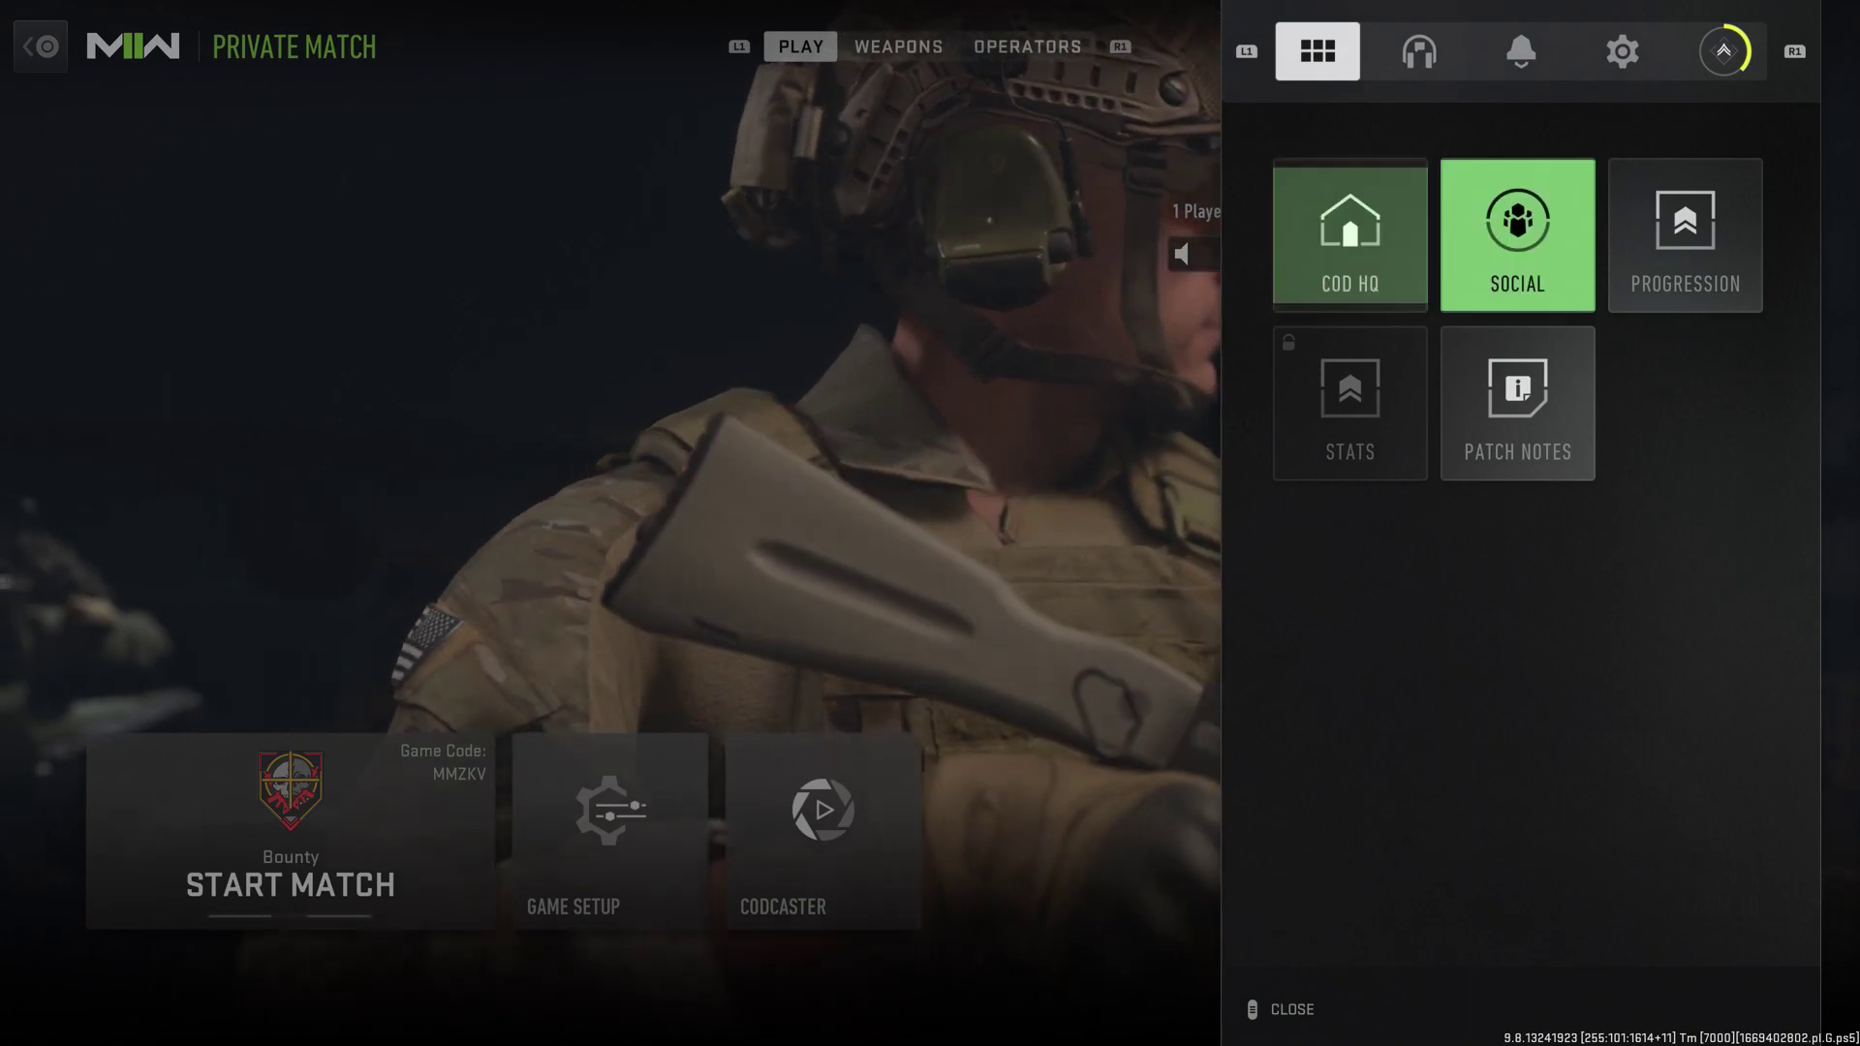
key(e)
key(Right)
key(Down)
key(Down)
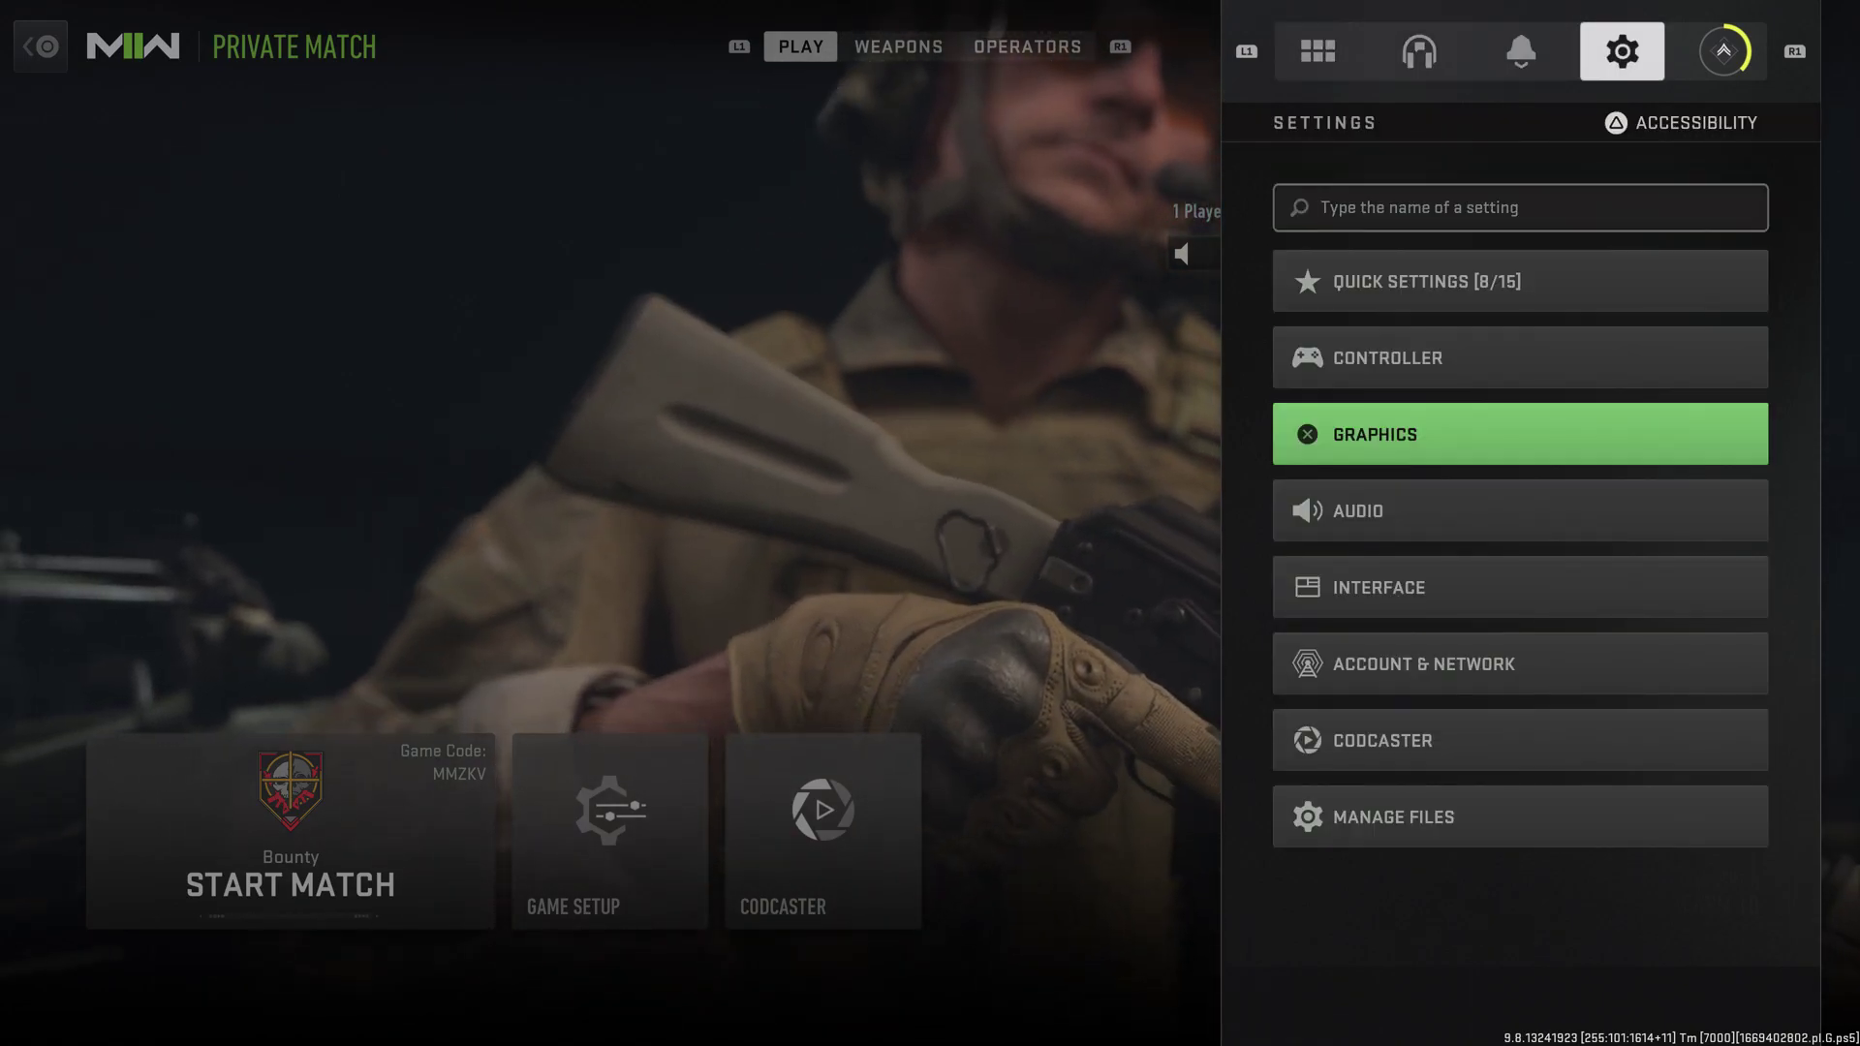
key(Return)
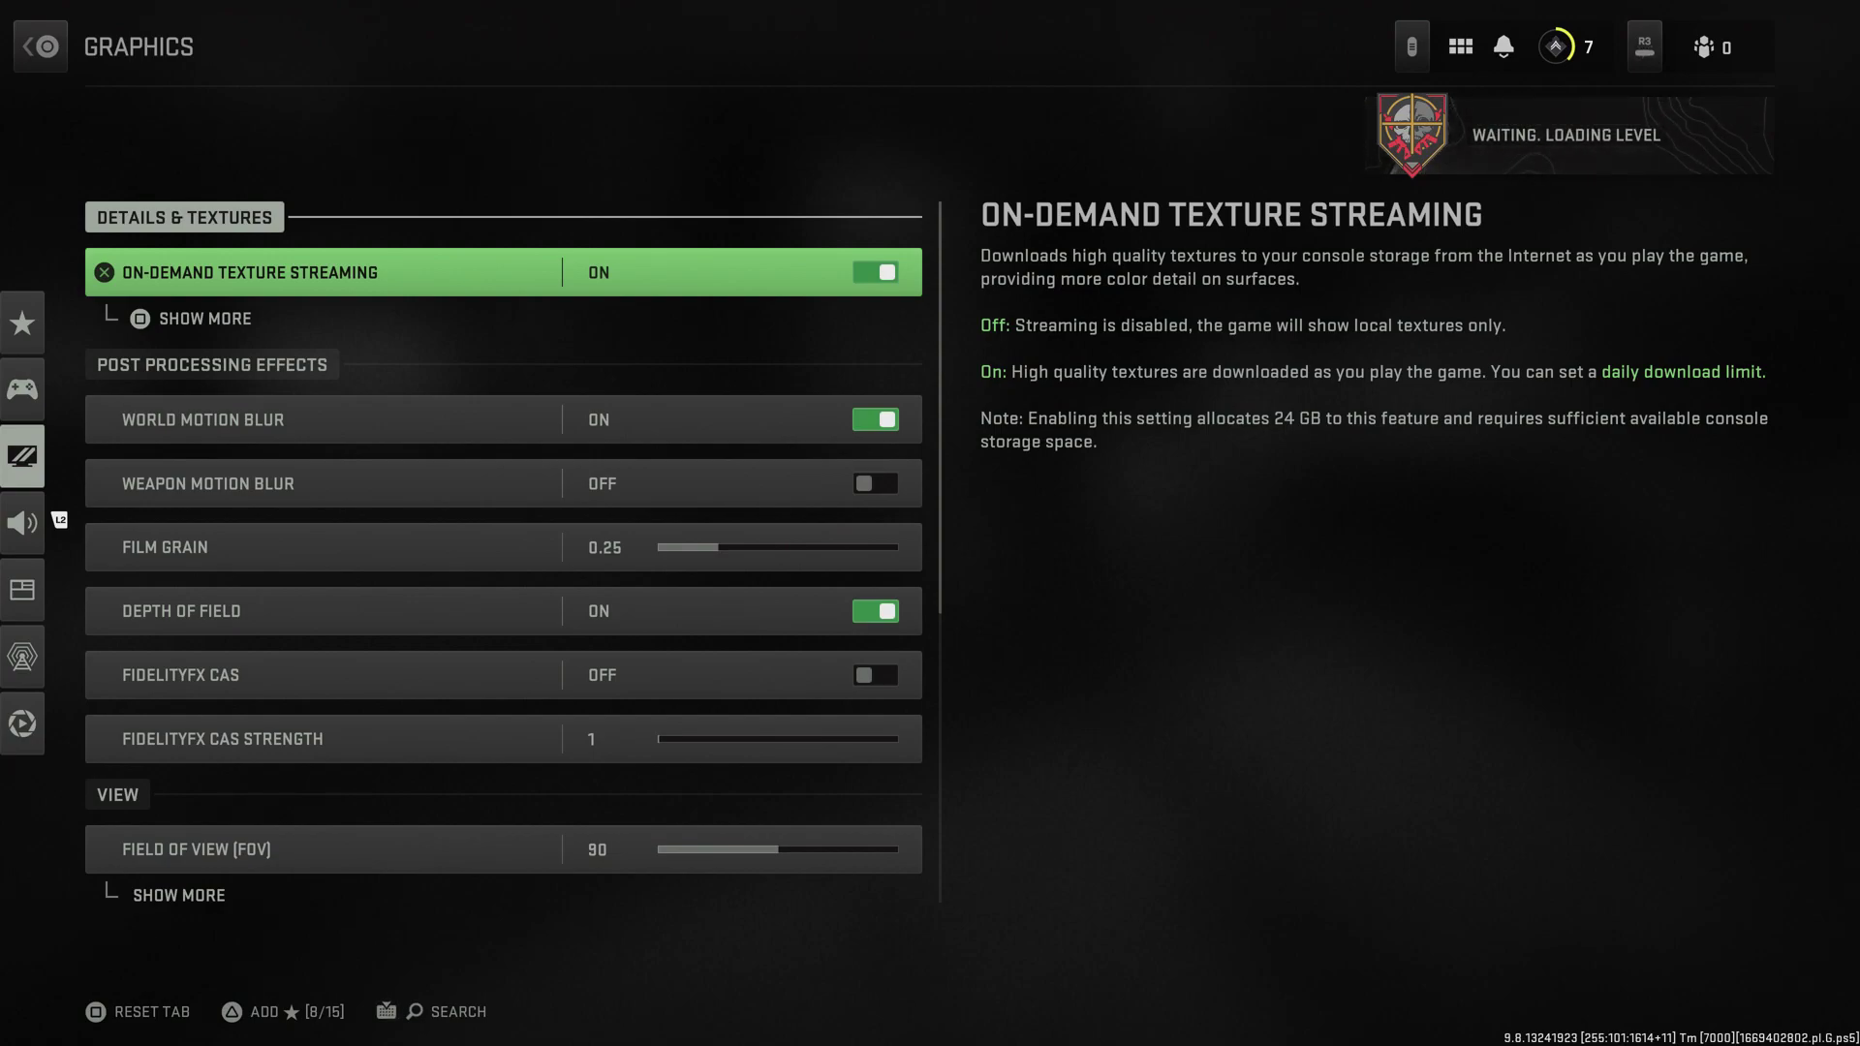
- Reveal the extra texture streaming options and view the Allocated Texture Cache Size choices
key(space)
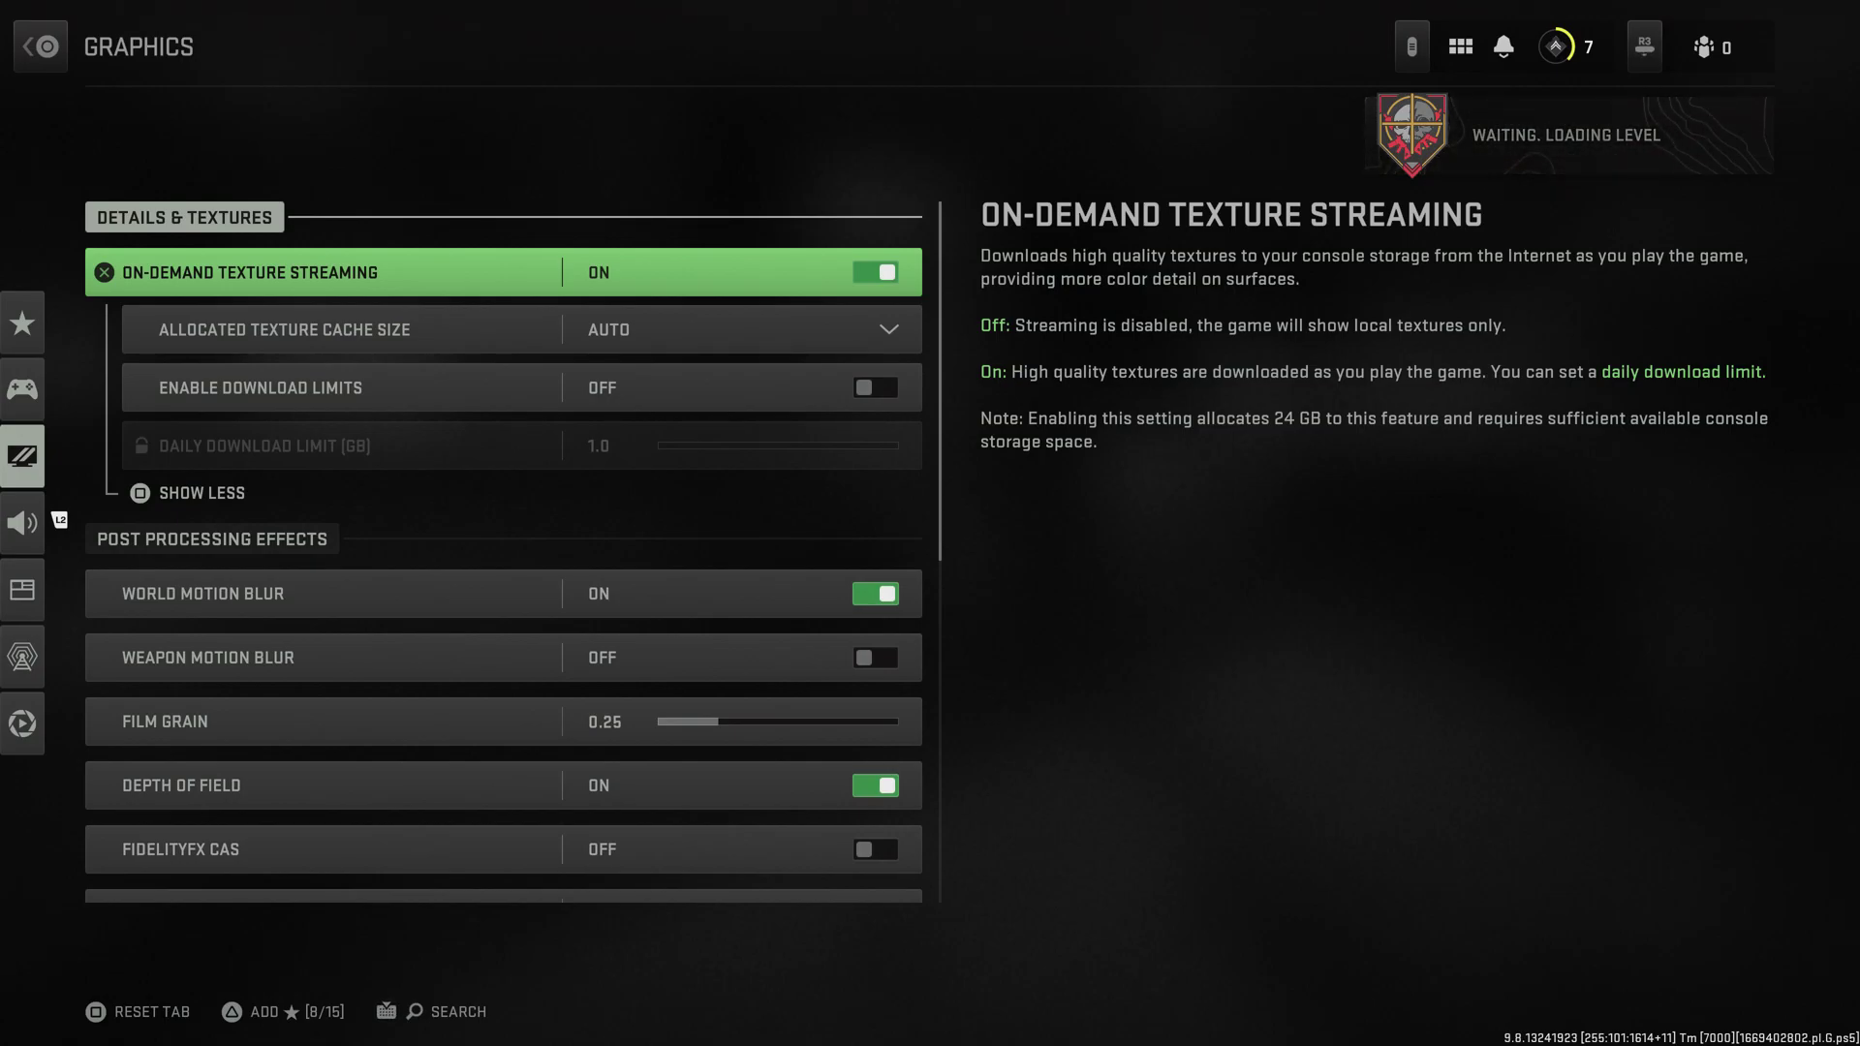
key(Down)
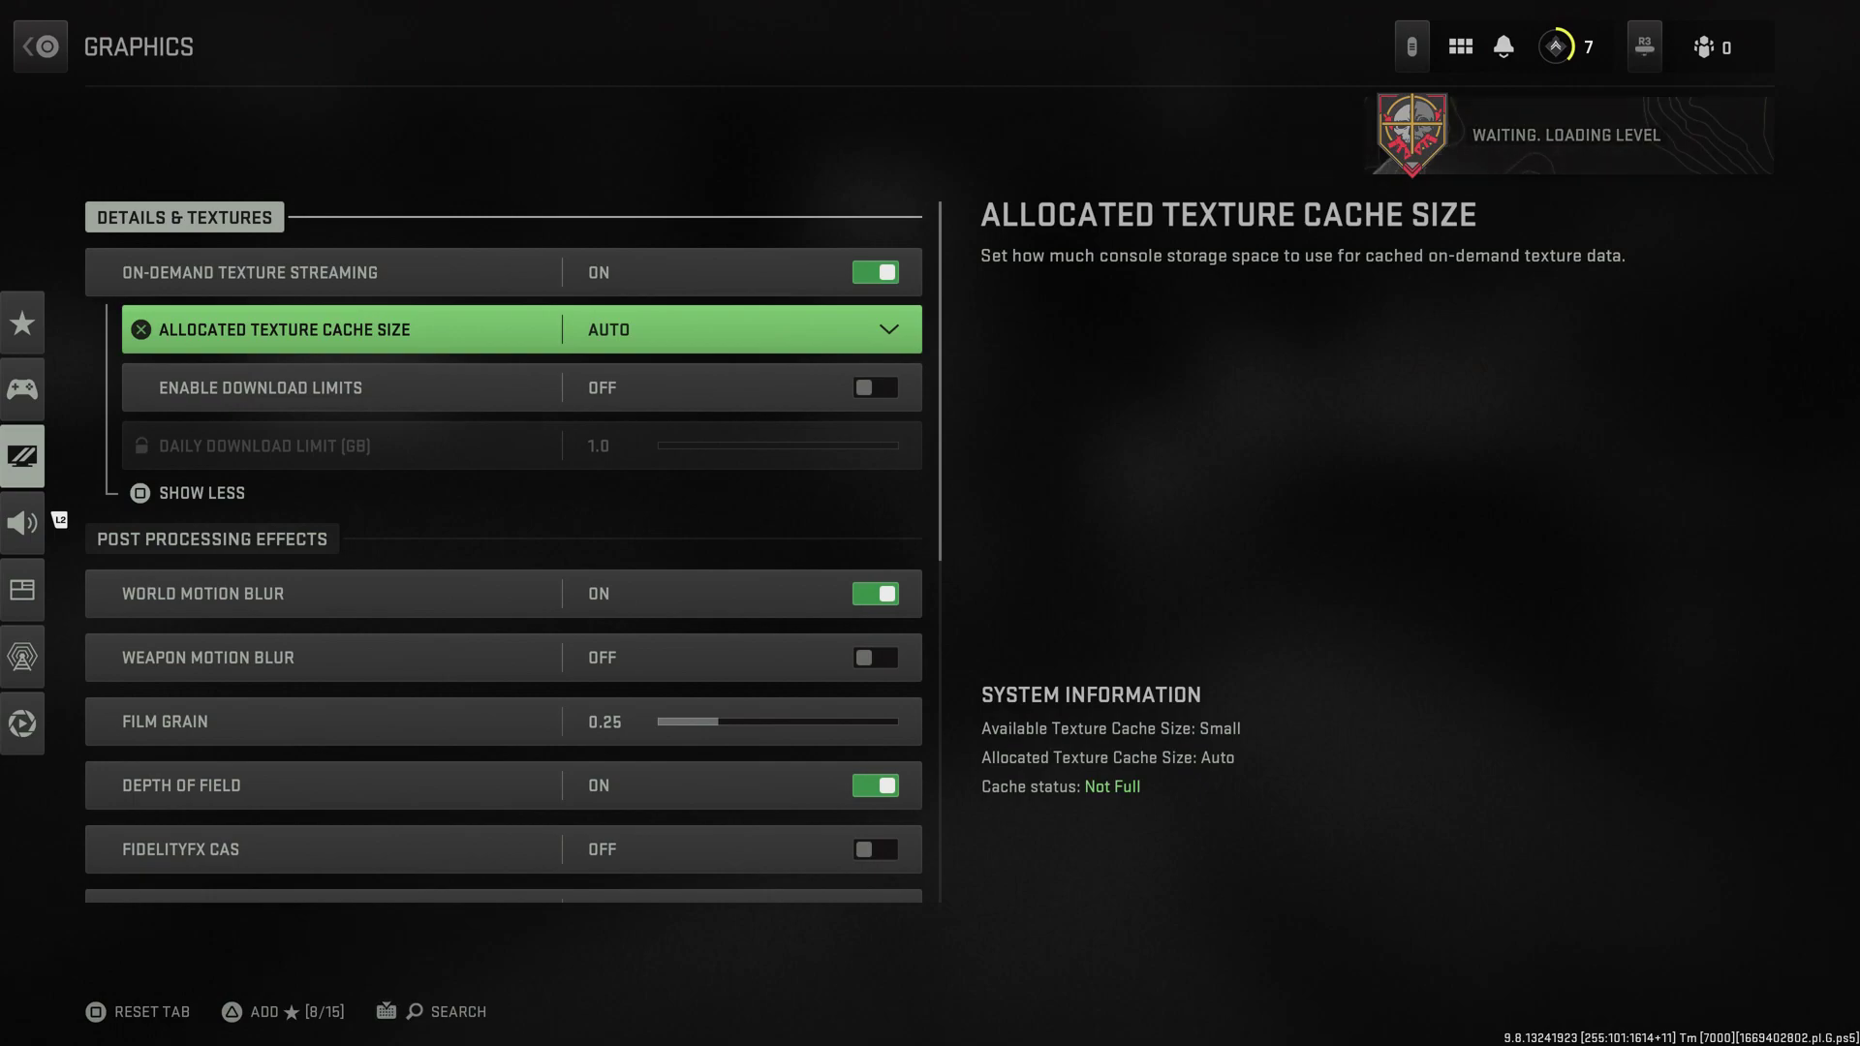
key(Return)
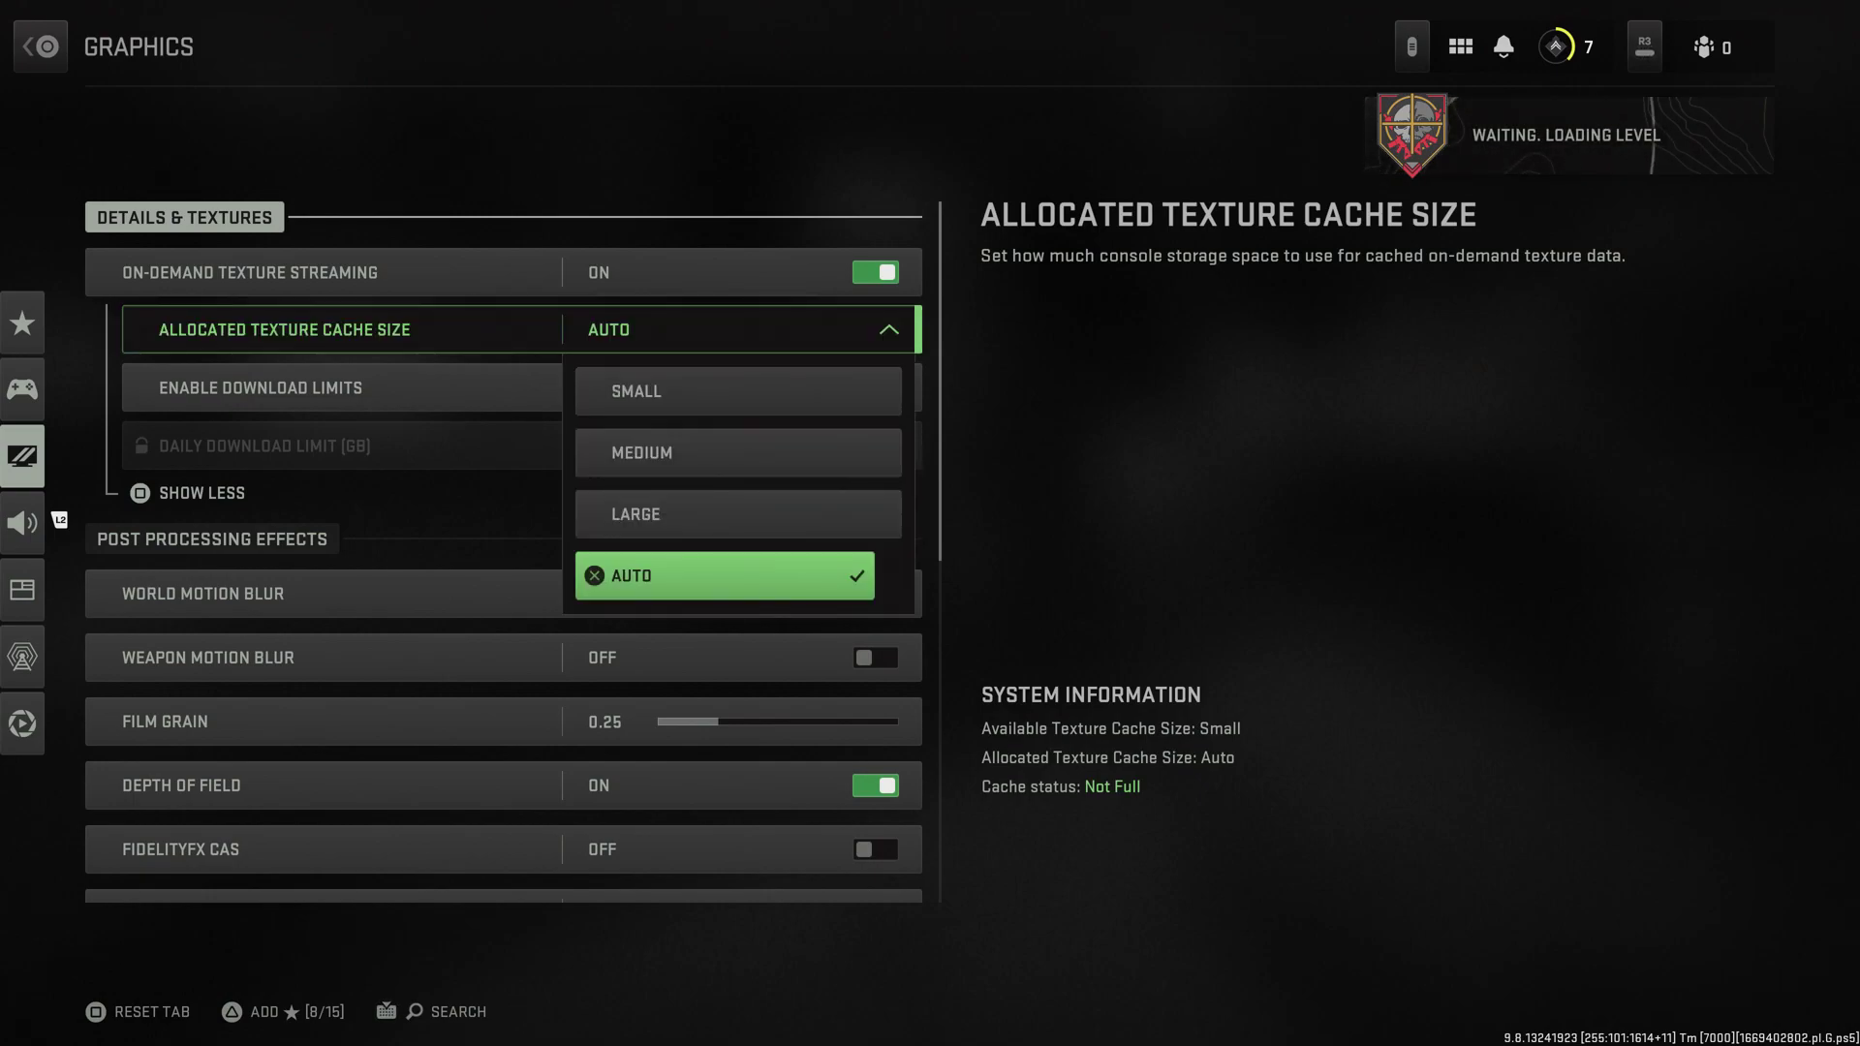
- Browse the cache sizes, keep Auto, and return to On-Demand Texture Streaming
key(Up)
key(Return)
key(Return)
key(Up)
key(Return)
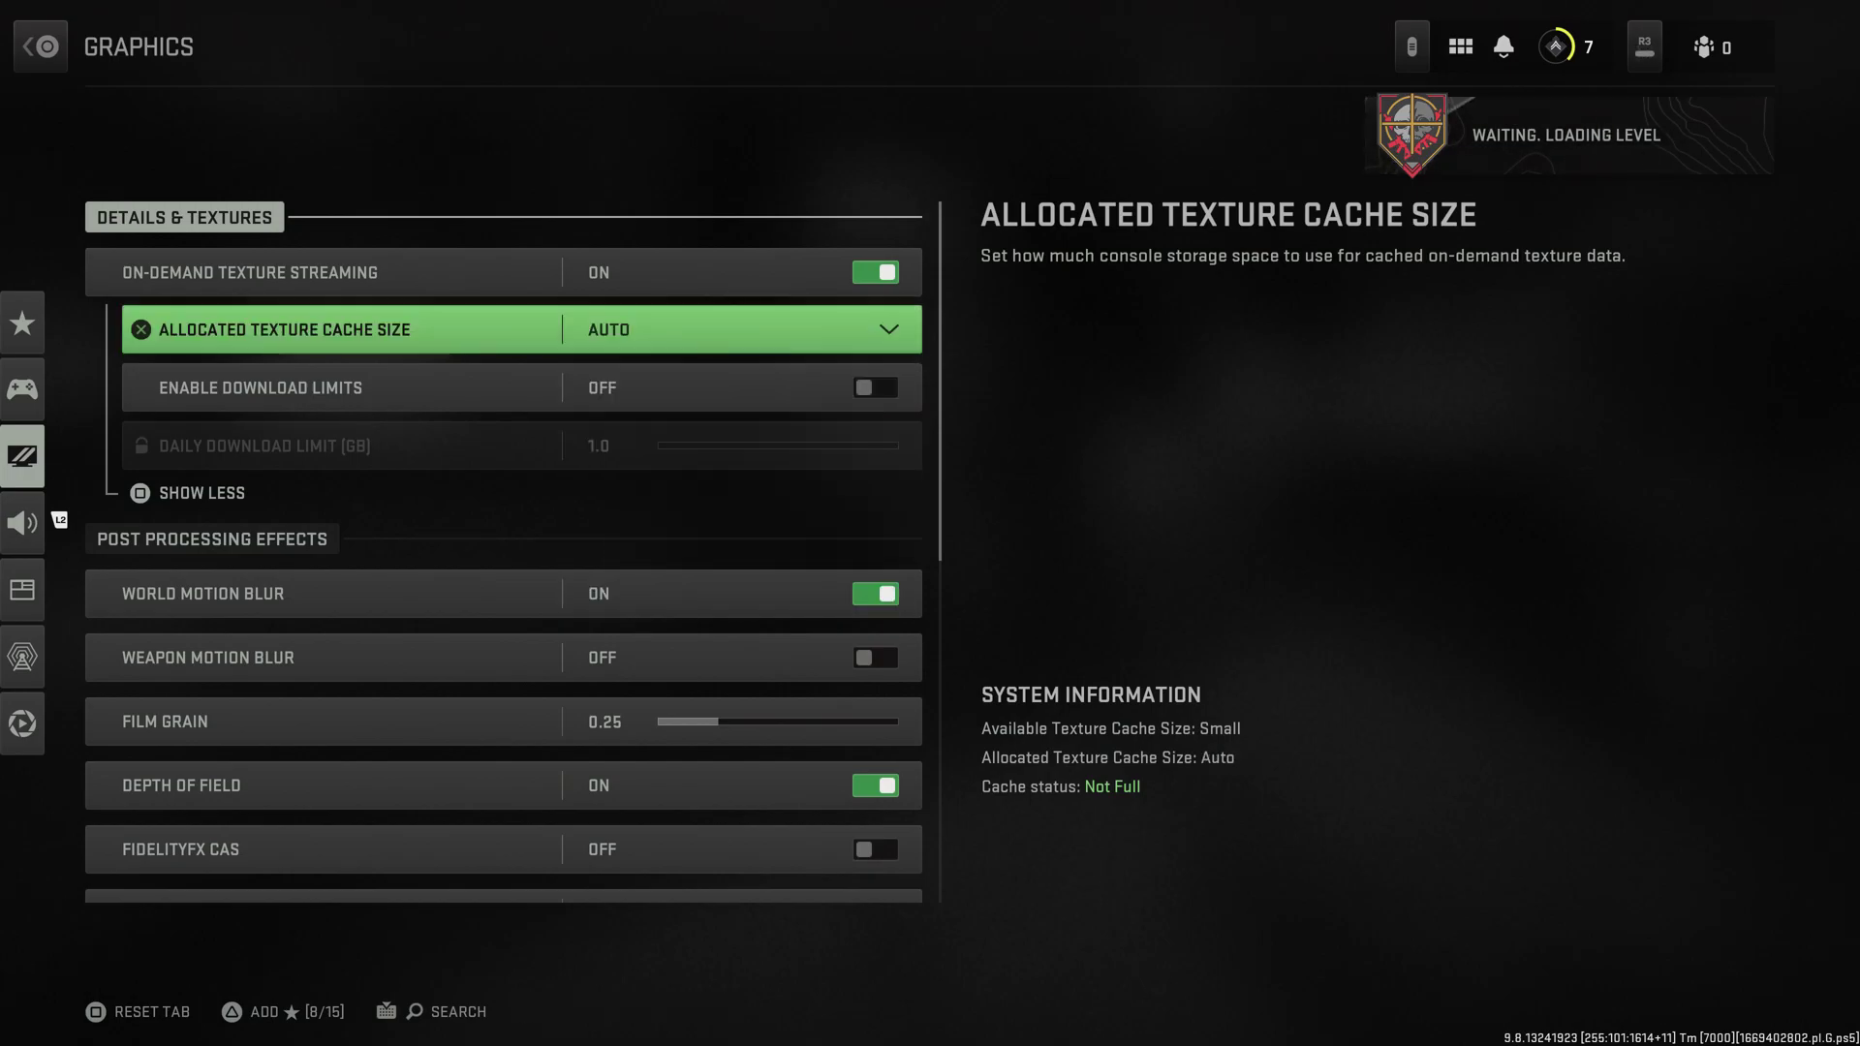
key(Down)
key(Up)
key(Up)
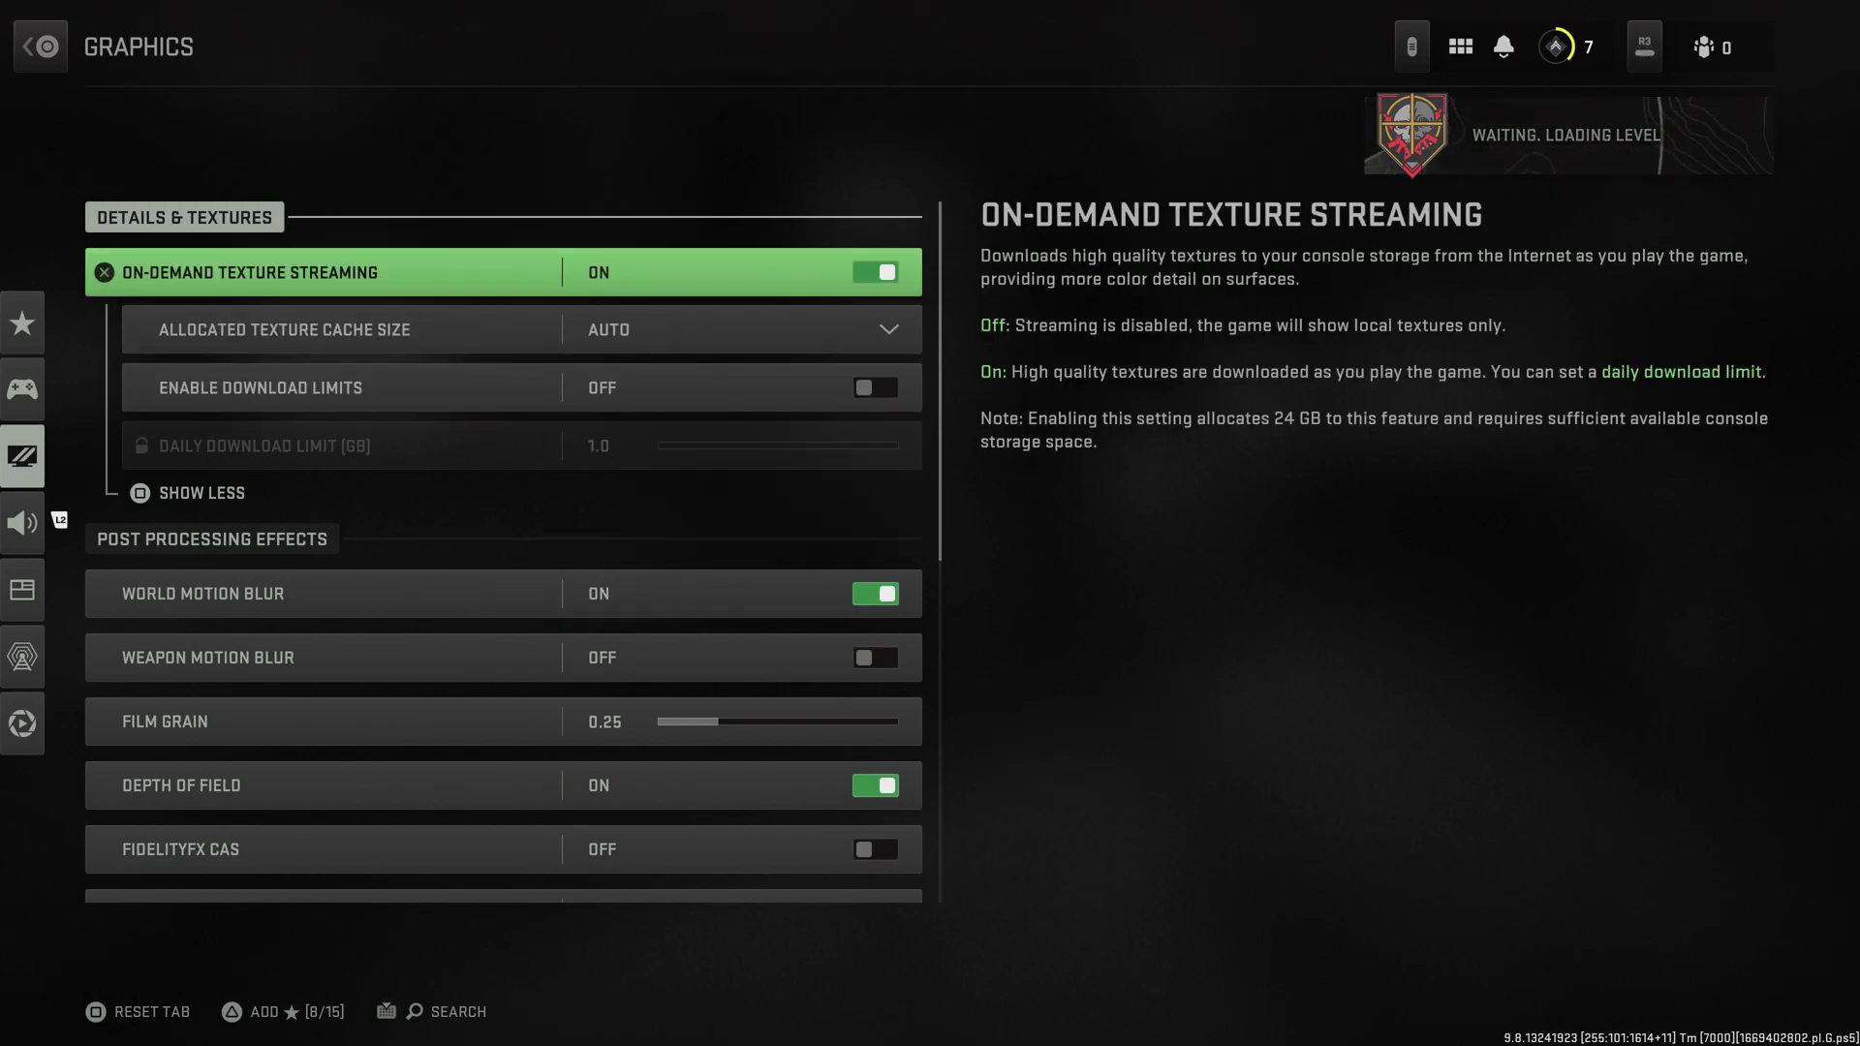
key(Return)
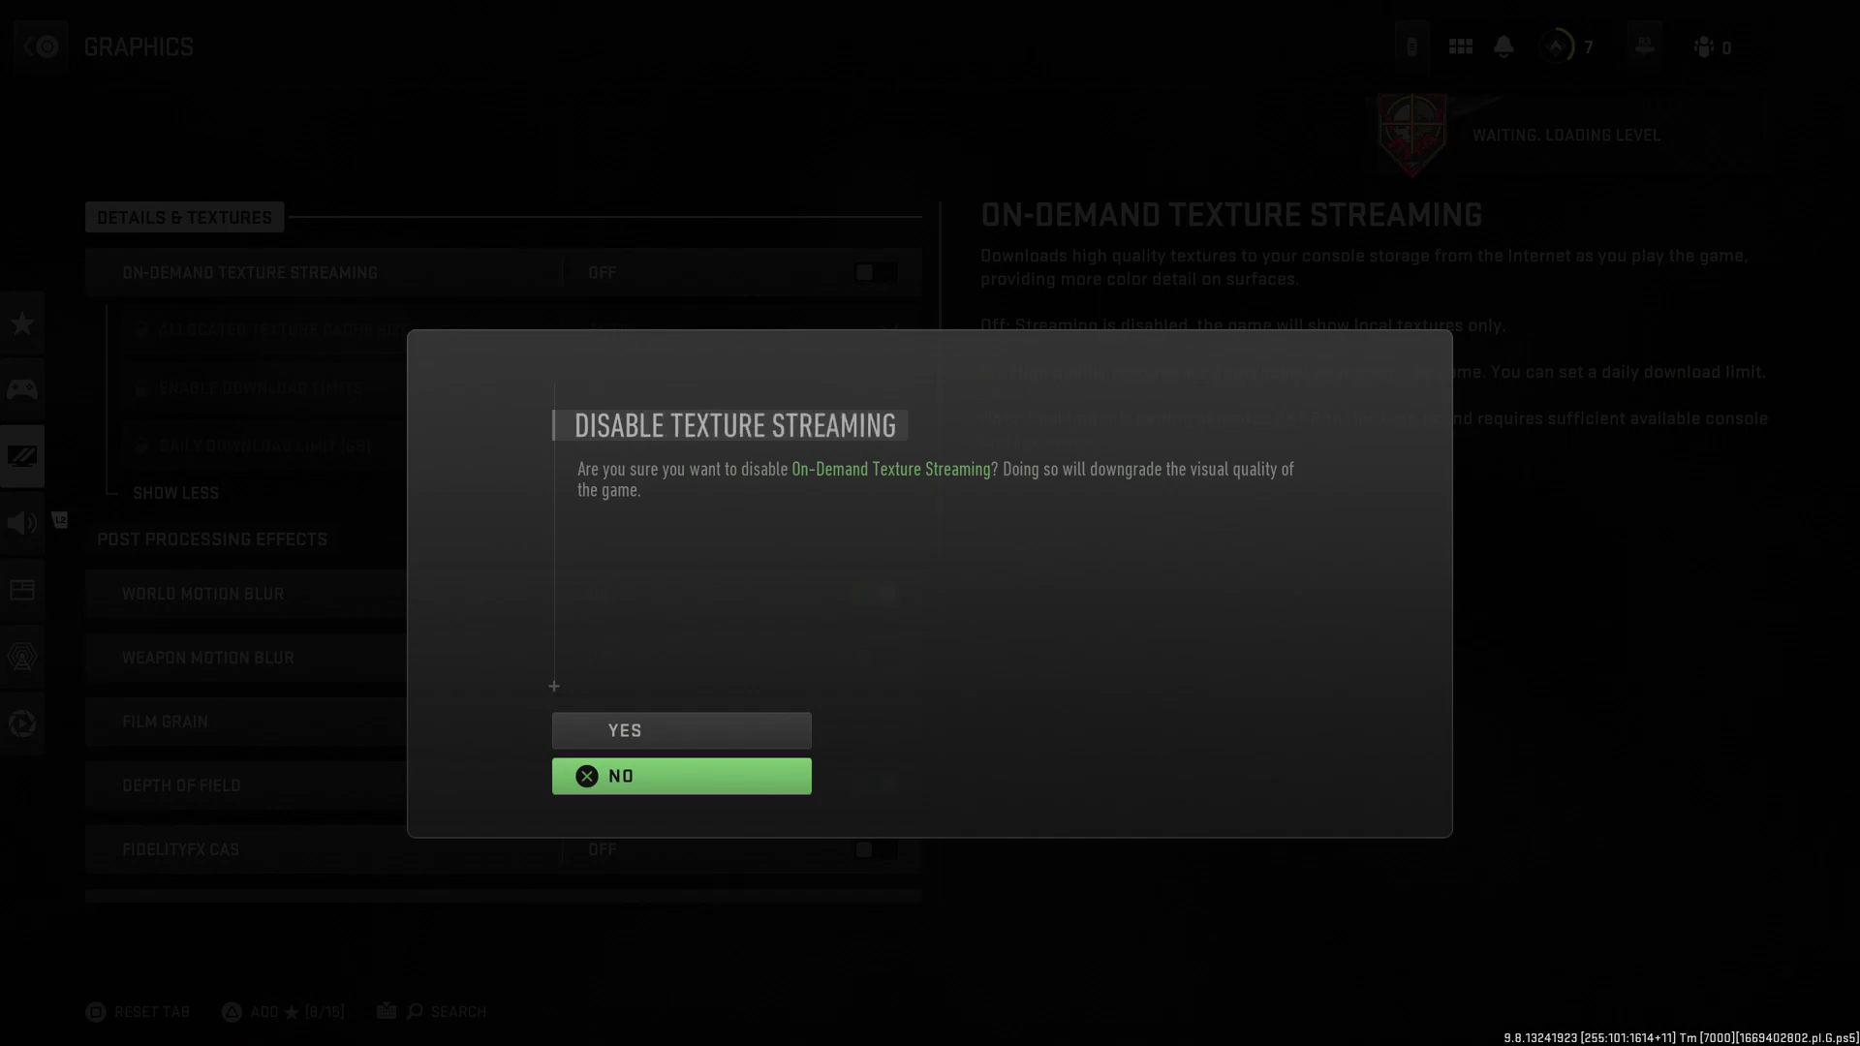
key(Return)
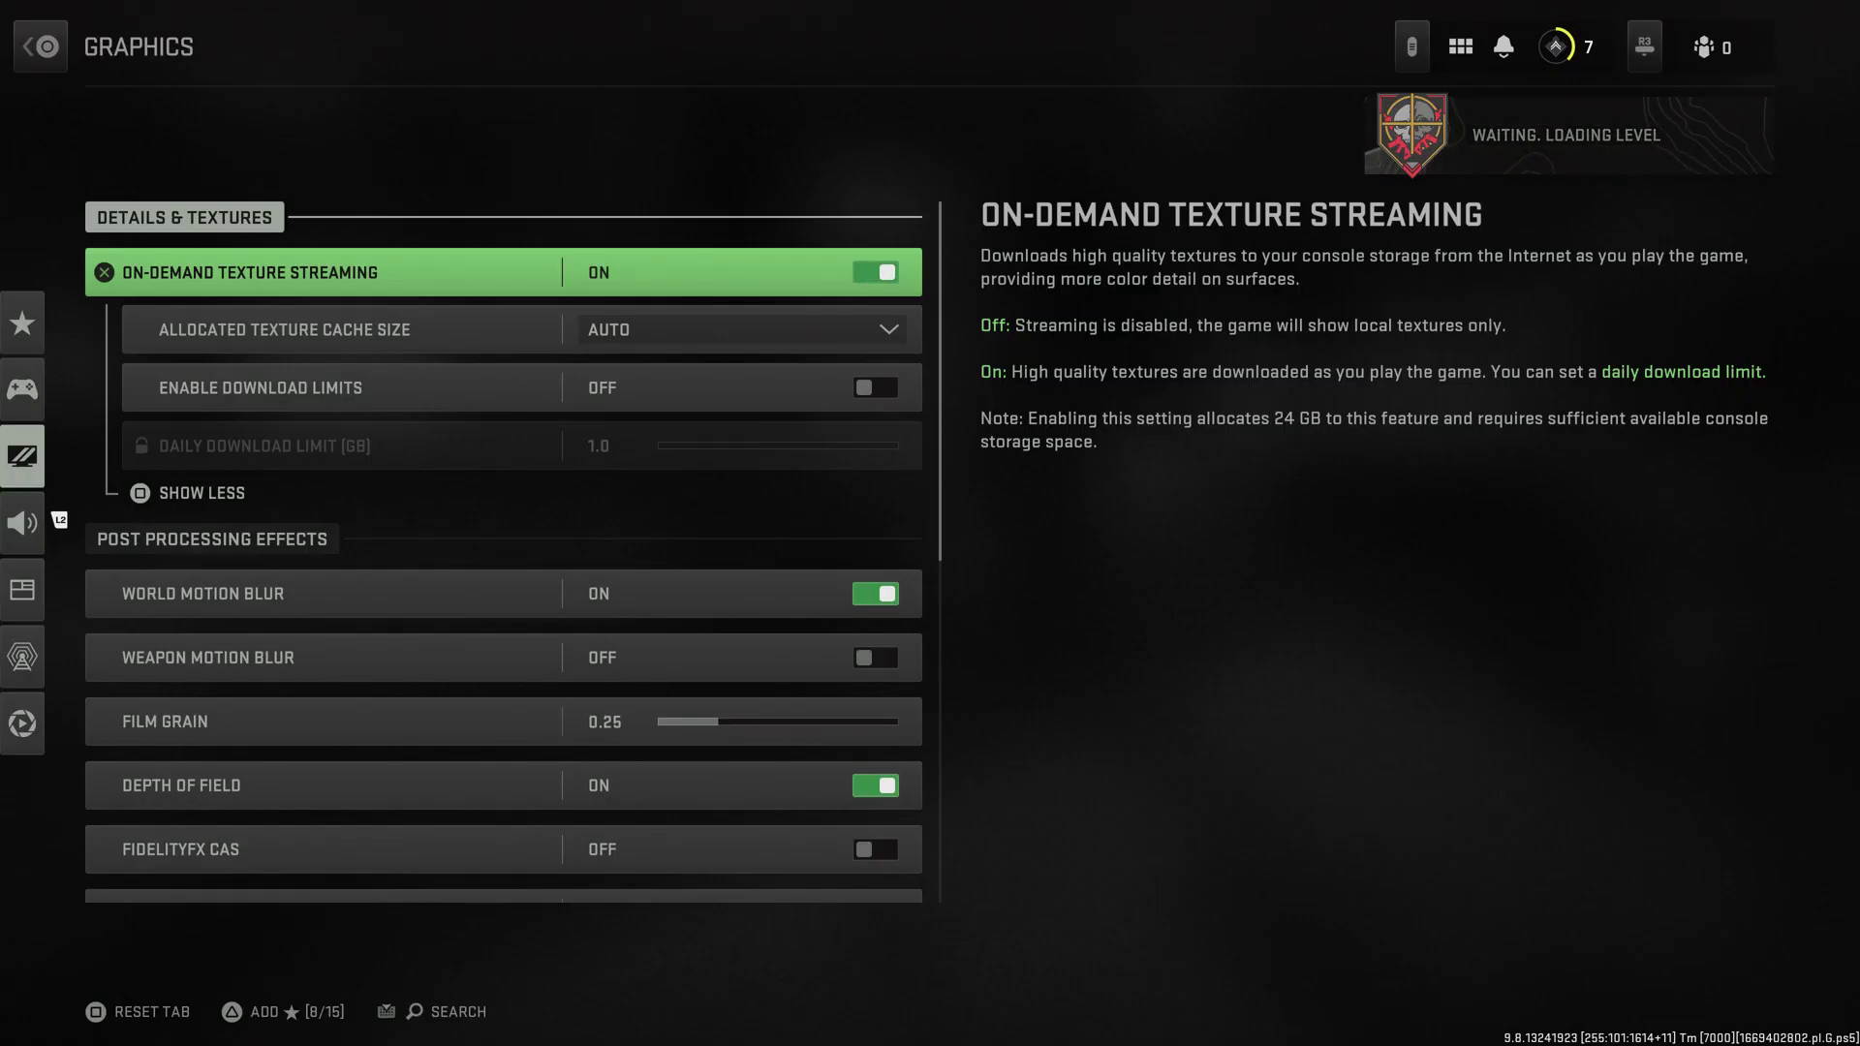